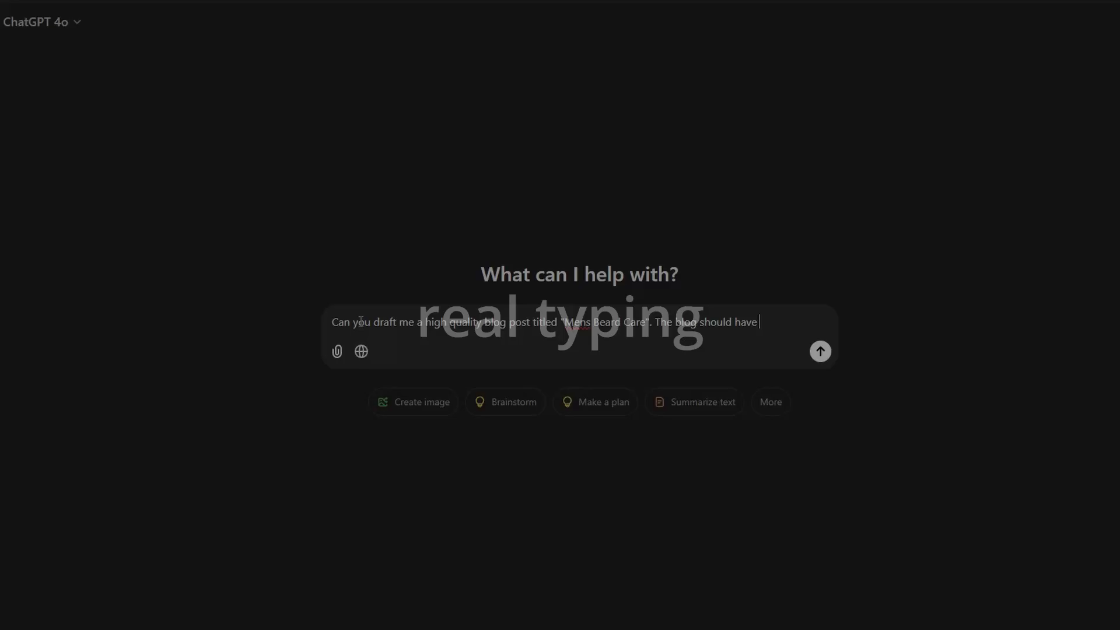
Step: Ask ChatGPT for a ~1000-word, human-sounding Mens Beard Care blog, then select its title through section 3
text(n informative tone, be circa 1000 )
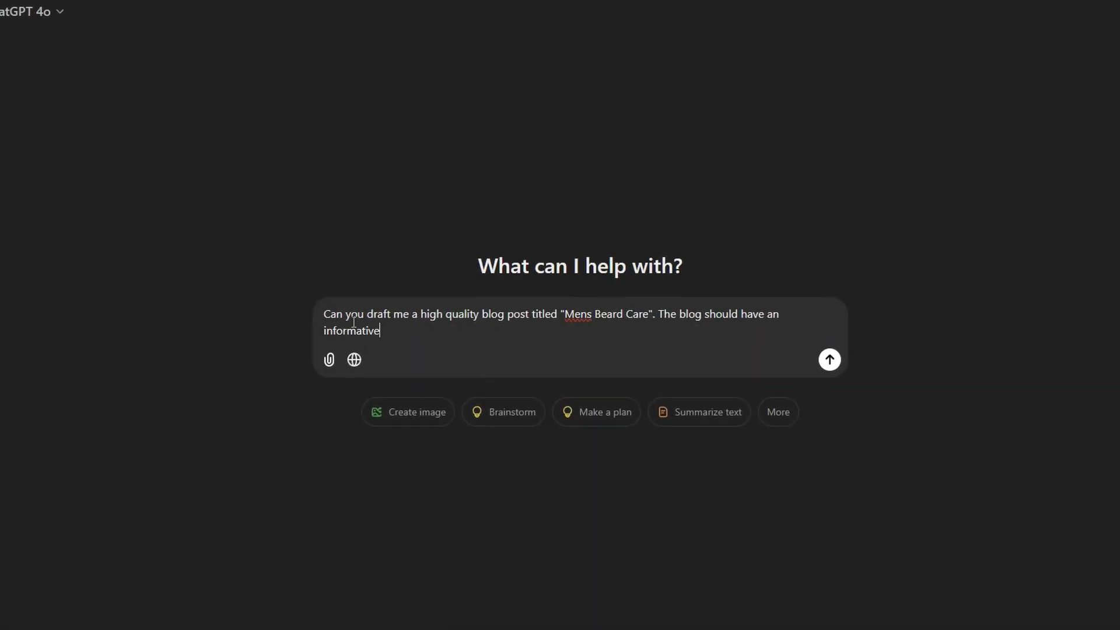
text(words in lenght, and importantly)
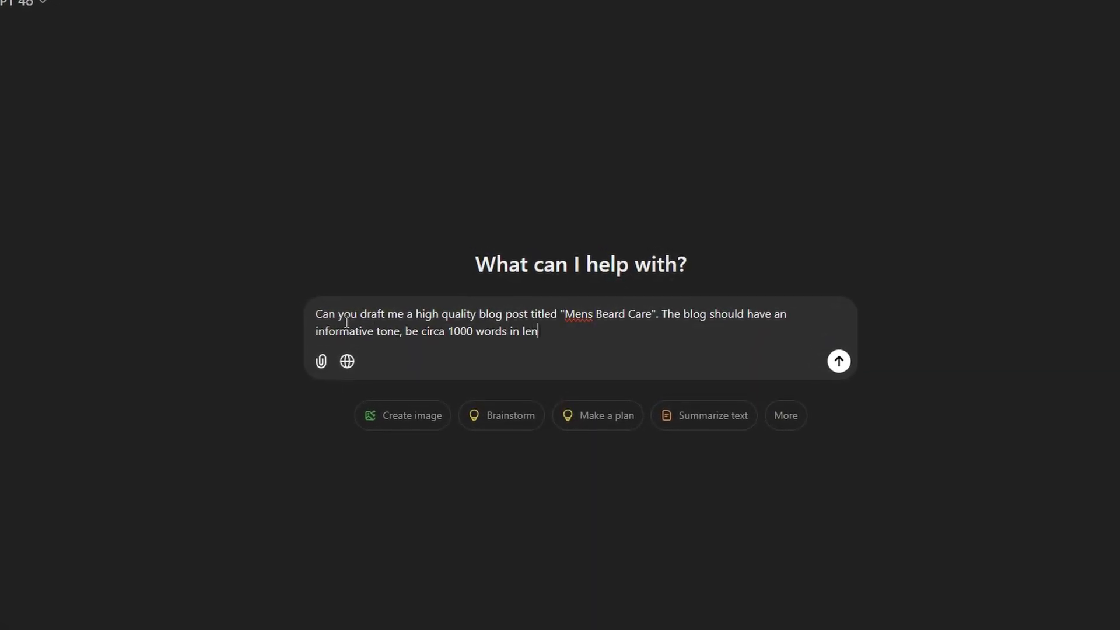
text( be written as a)
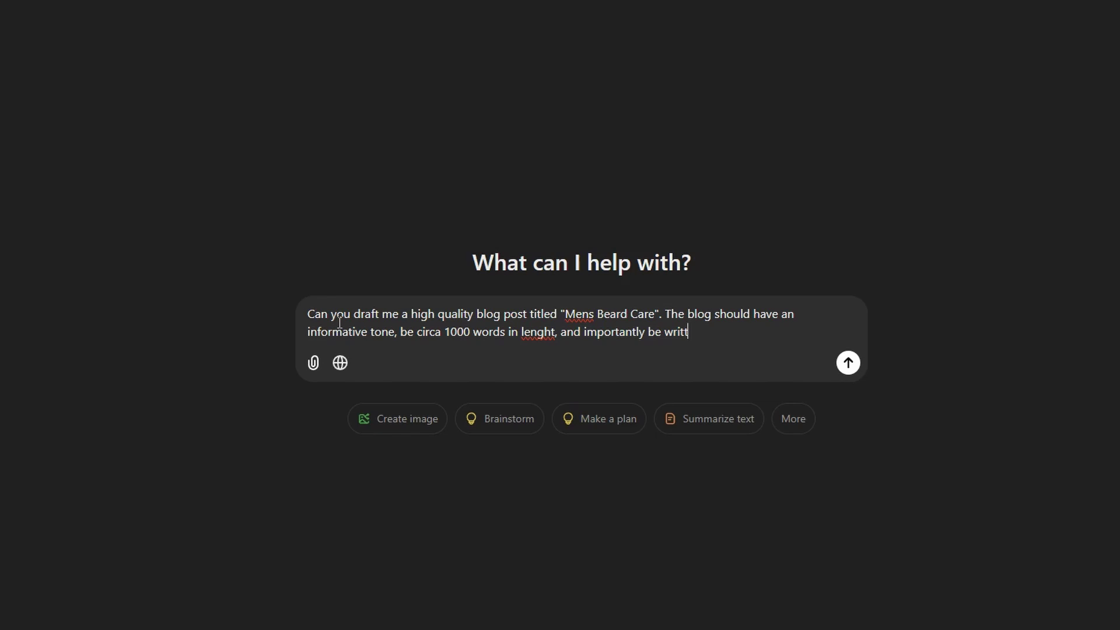
text( human would write.)
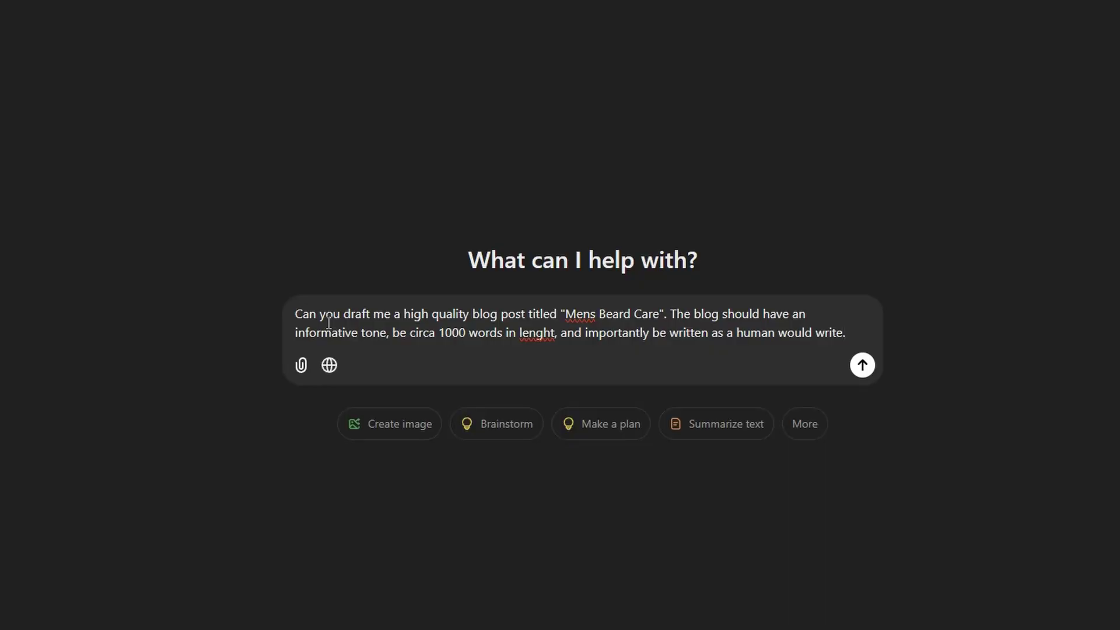
key(Return)
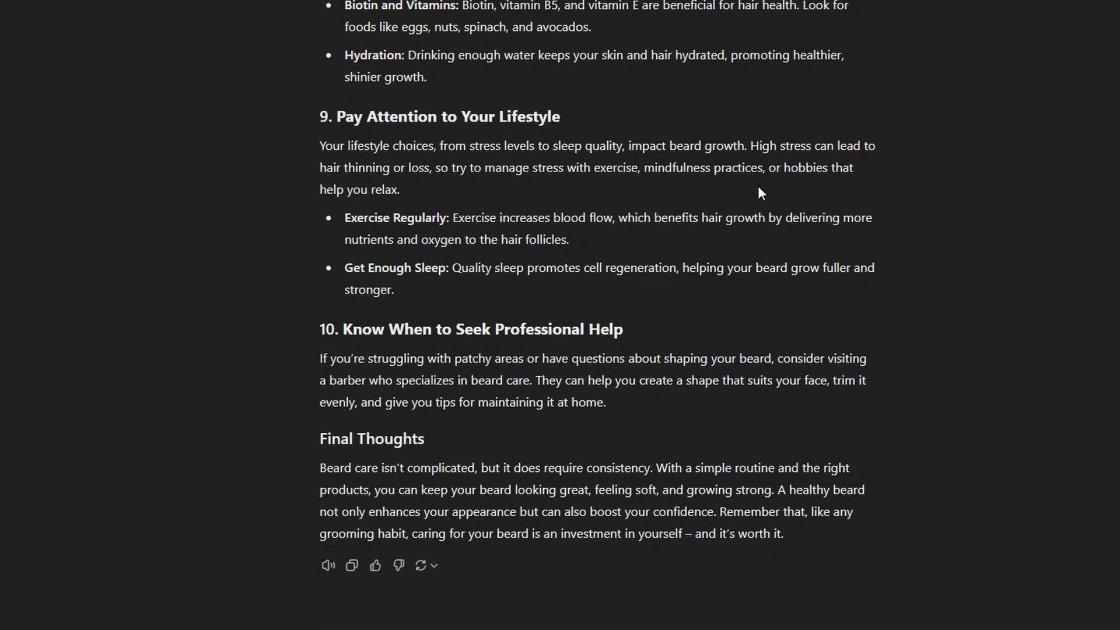
scroll(715, 214, up, 20)
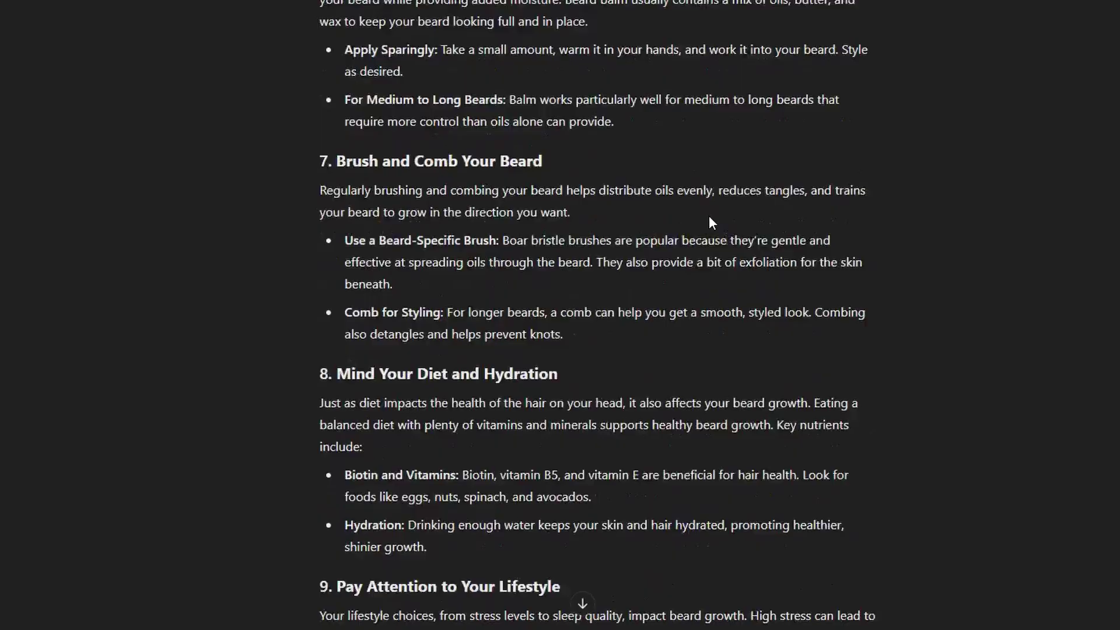
scroll(716, 215, up, 13)
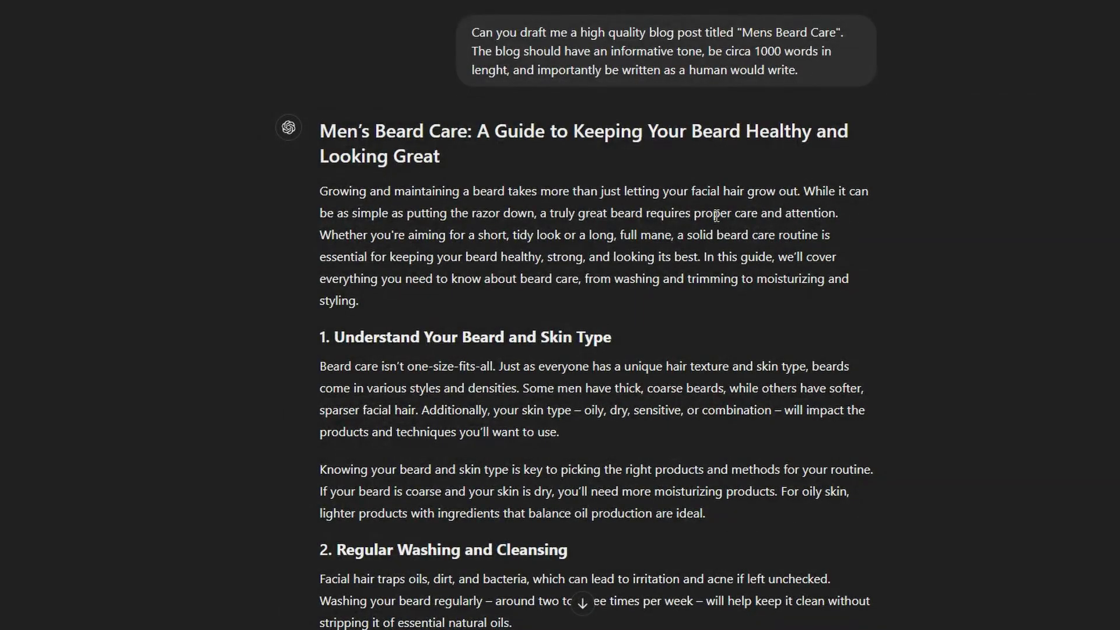
drag(323, 130, 799, 541)
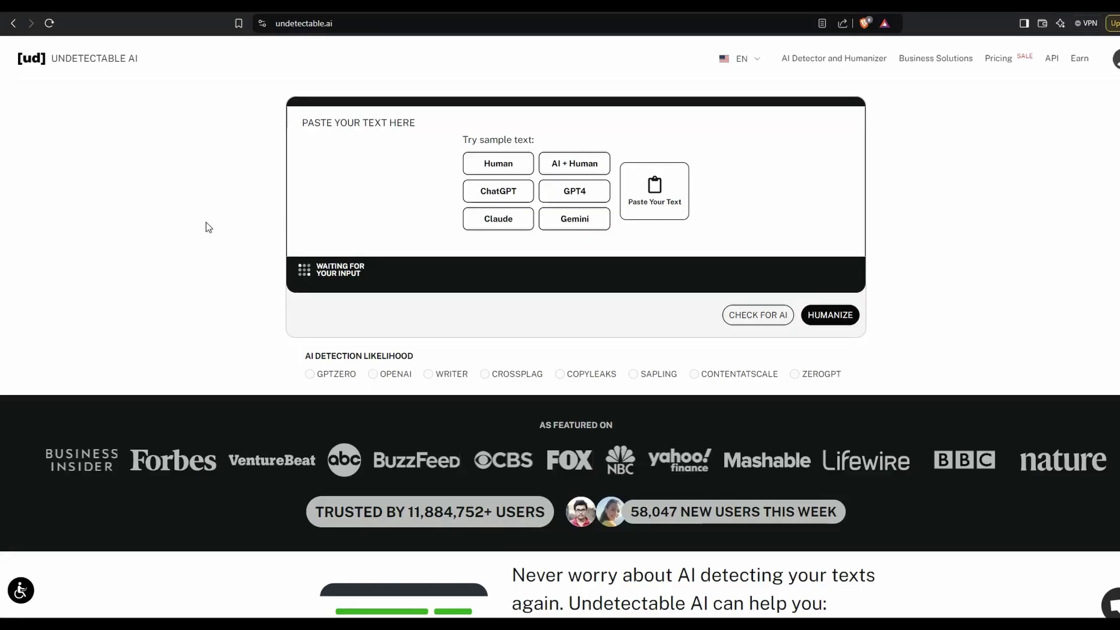
Step: Paste ChatGPT's beard-care excerpt into Undetectable AI and run CHECK FOR AI
click(373, 239)
key(ctrl+v)
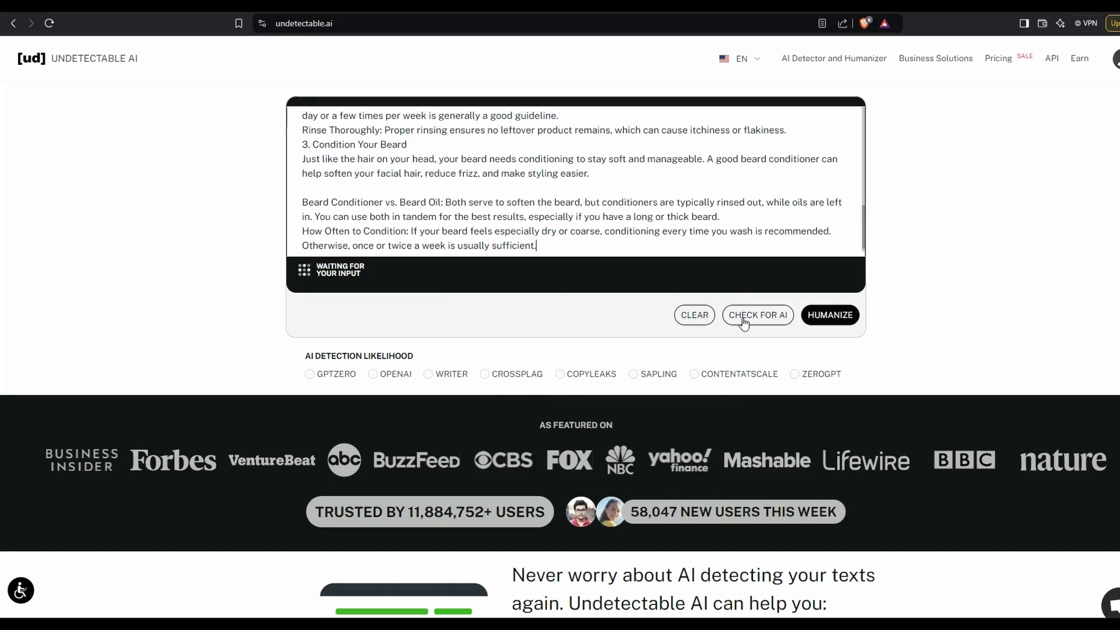
click(744, 316)
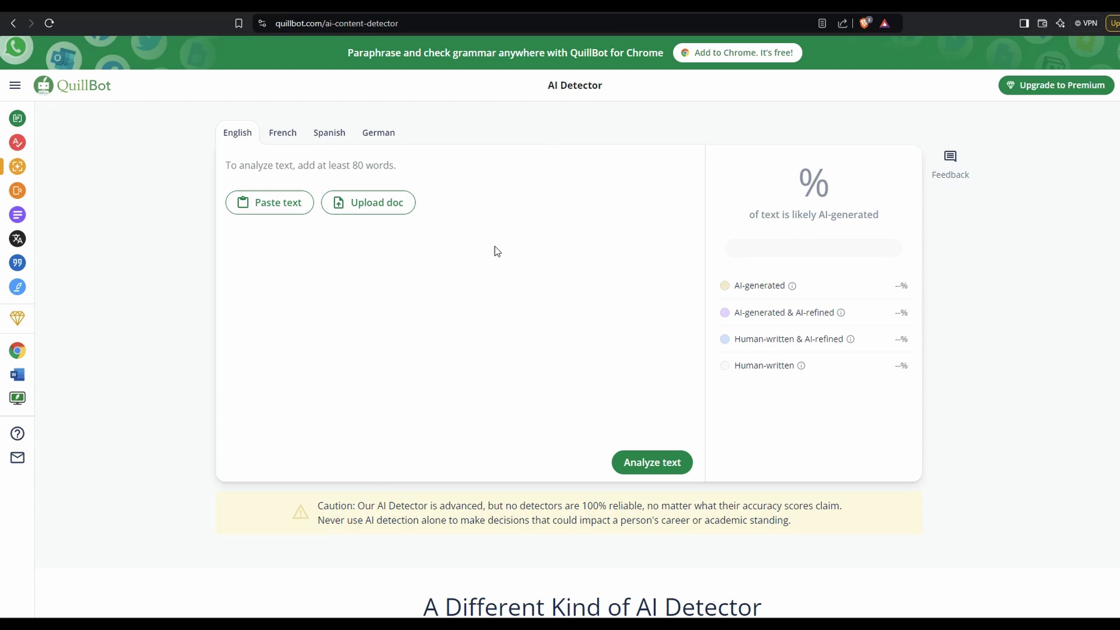
Step: Focus QuillBot's AI Detector text box to receive the ChatGPT draft
click(301, 170)
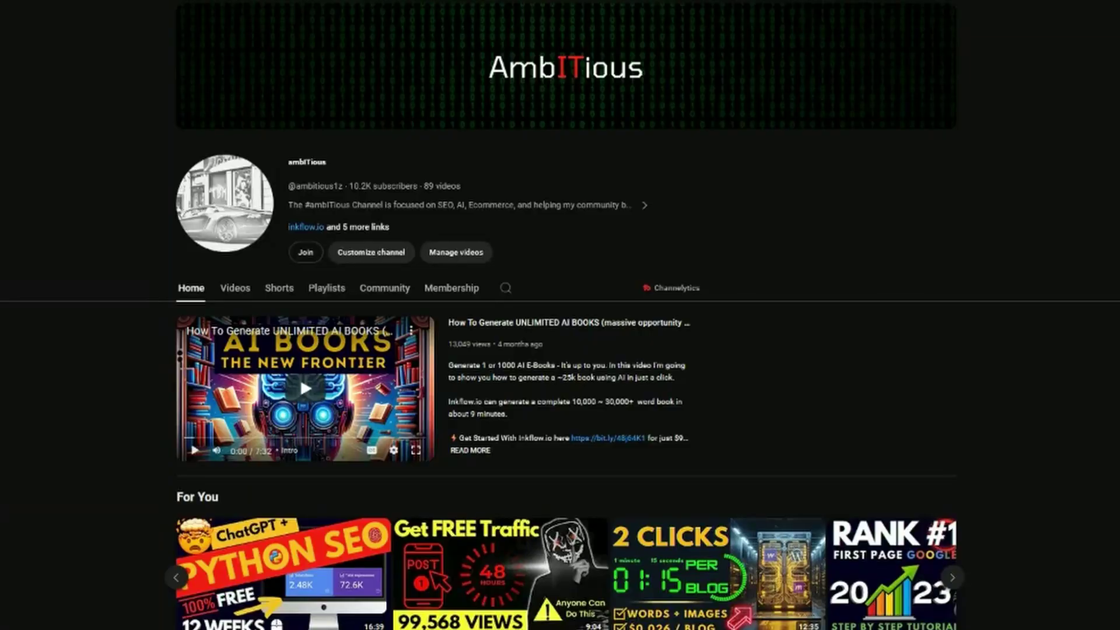
Step: Scroll down the YouTube channel page to browse its SEO video listings
scroll(560, 315, down, 6)
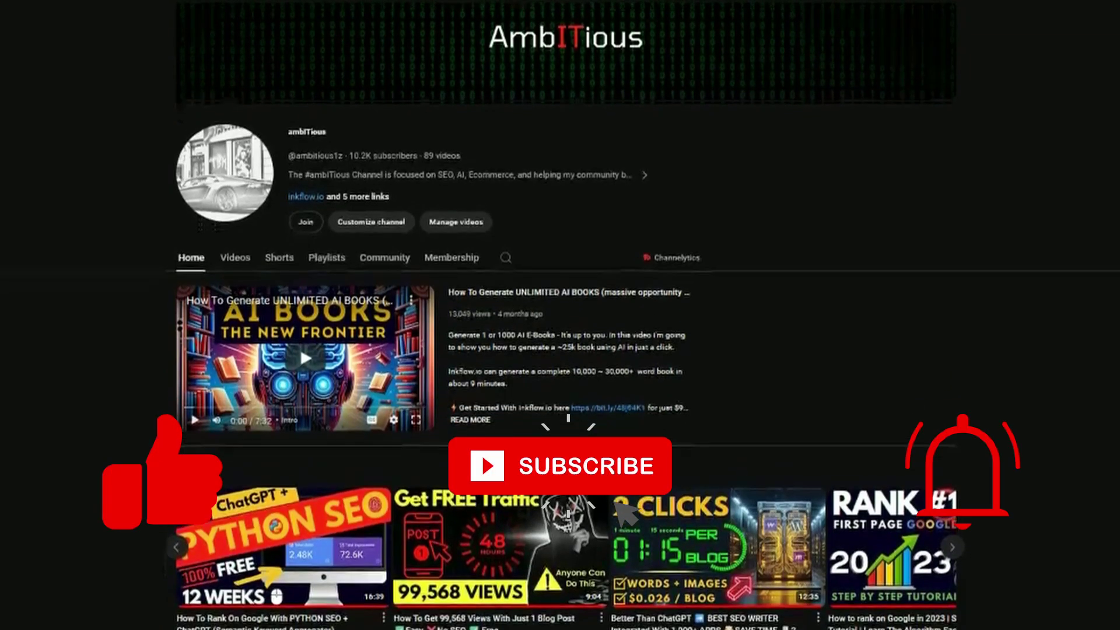
scroll(560, 315, down, 7)
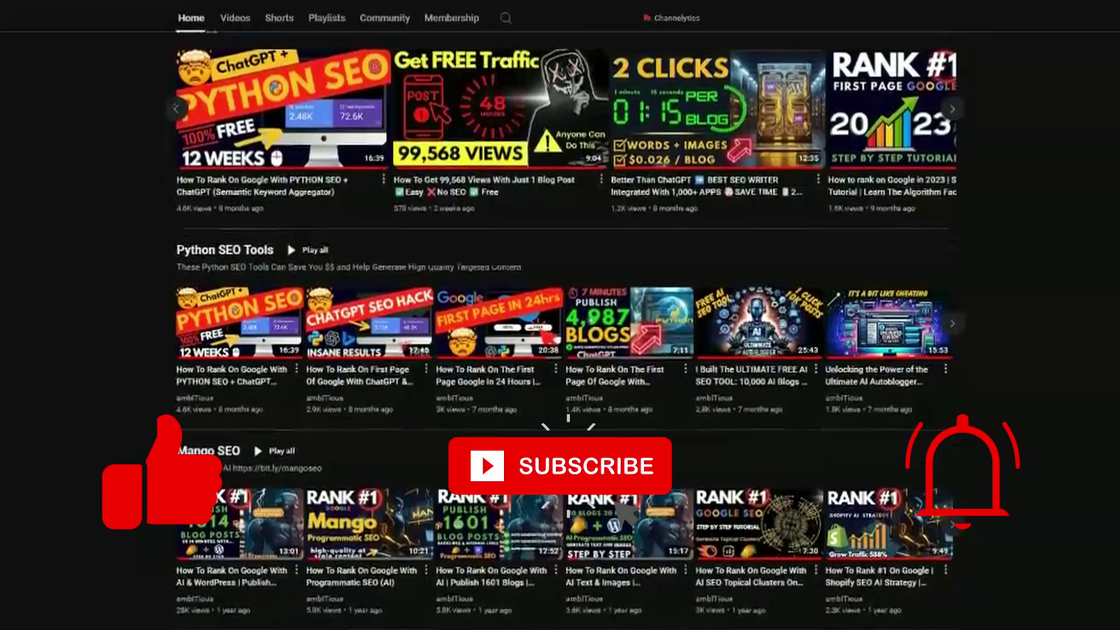
scroll(560, 315, down, 1)
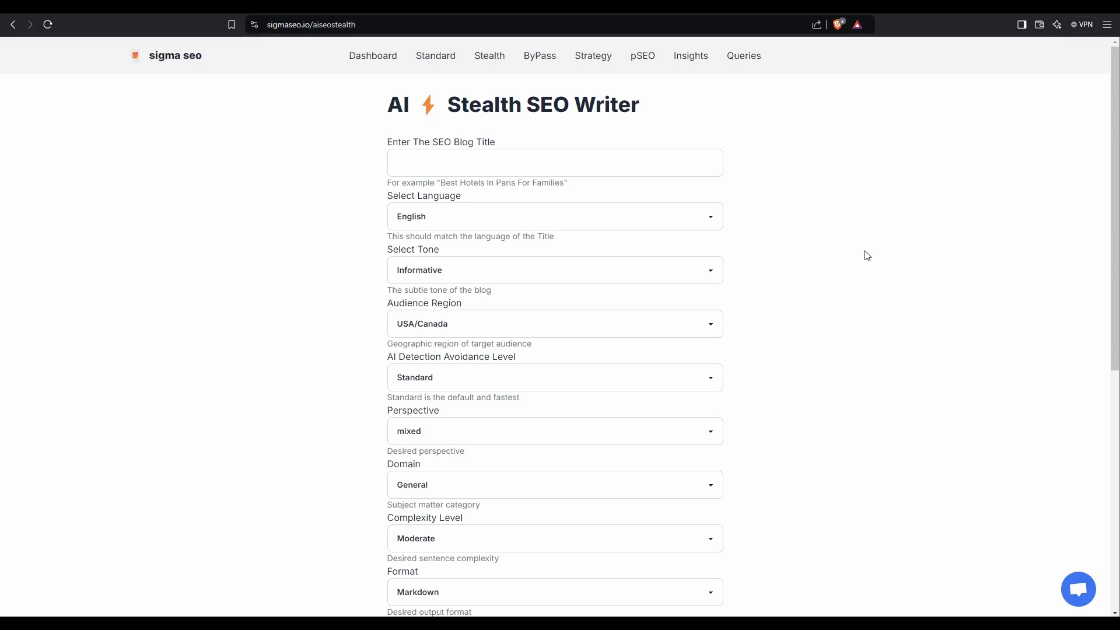
Step: Enter the title 'mens beard care' and set AI Detection Avoidance to High
click(463, 161)
text(mens beard care)
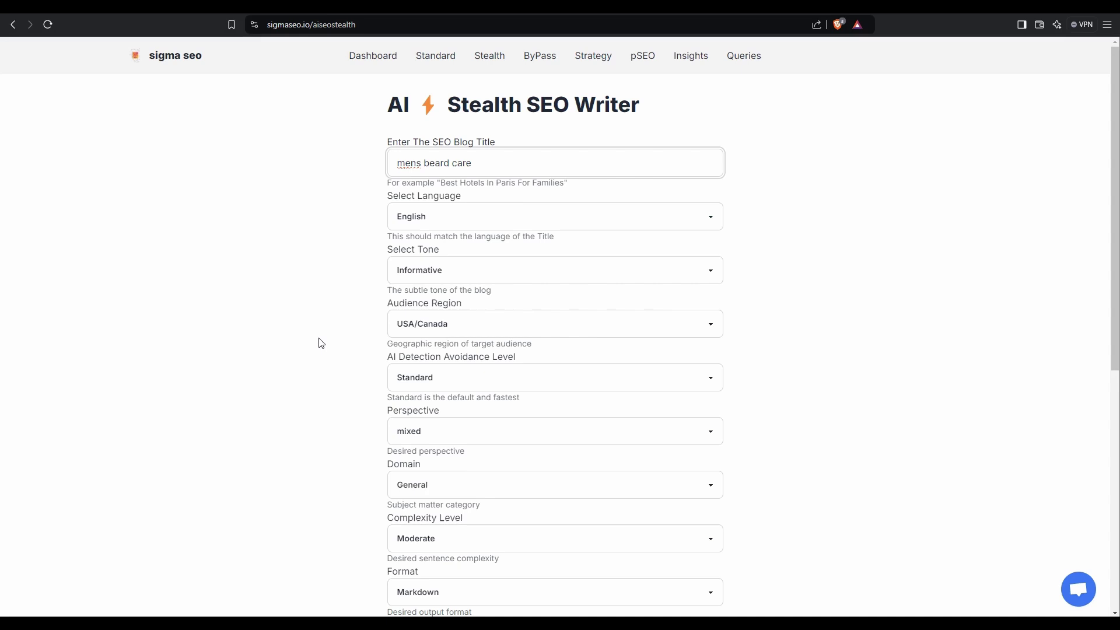
click(413, 383)
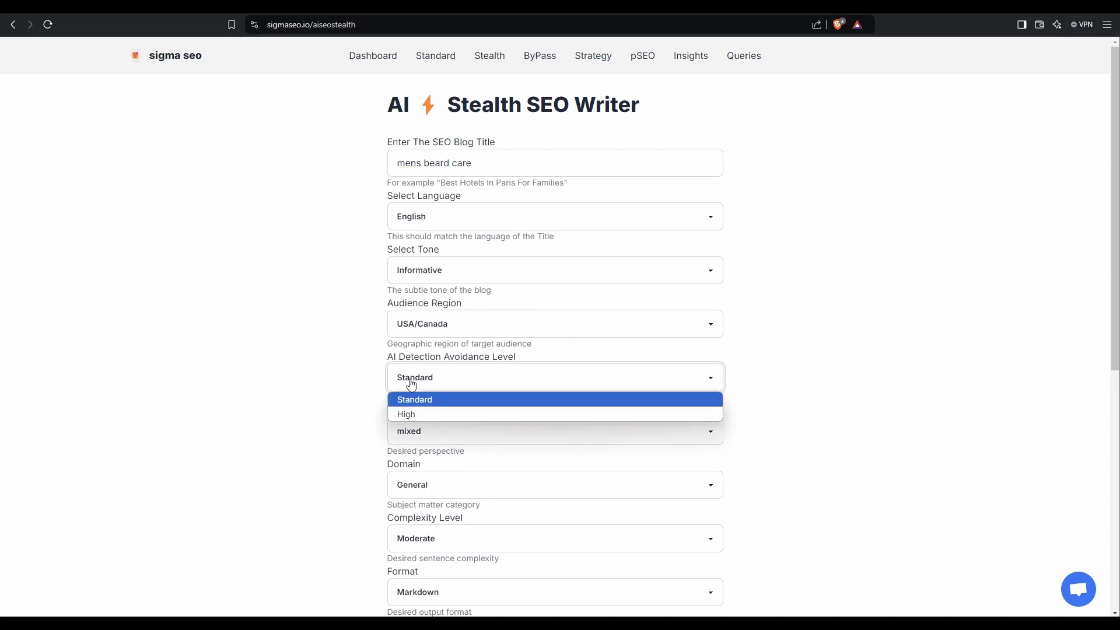
click(410, 414)
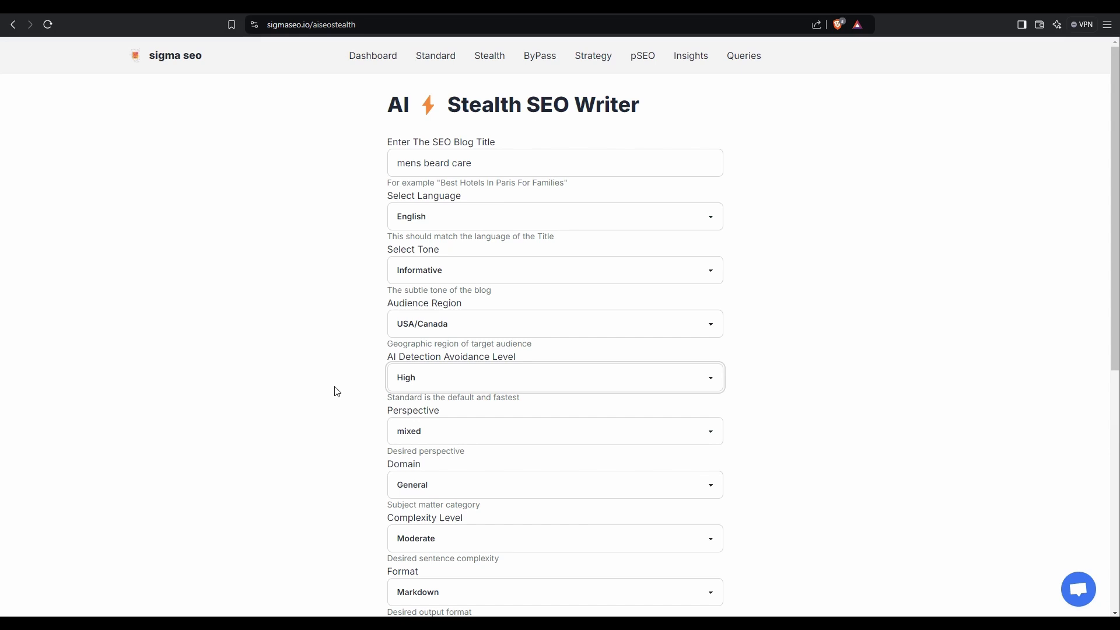
scroll(336, 392, down, 2)
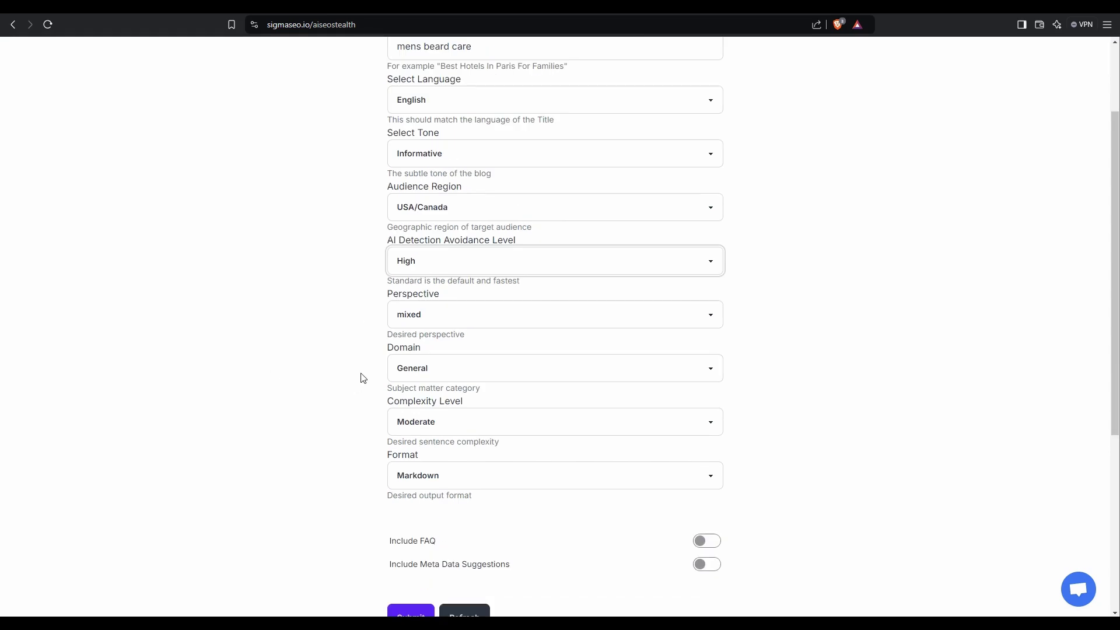
Step: Set the domain to Health and switch on the FAQ section and metadata suggestions
click(401, 369)
click(424, 236)
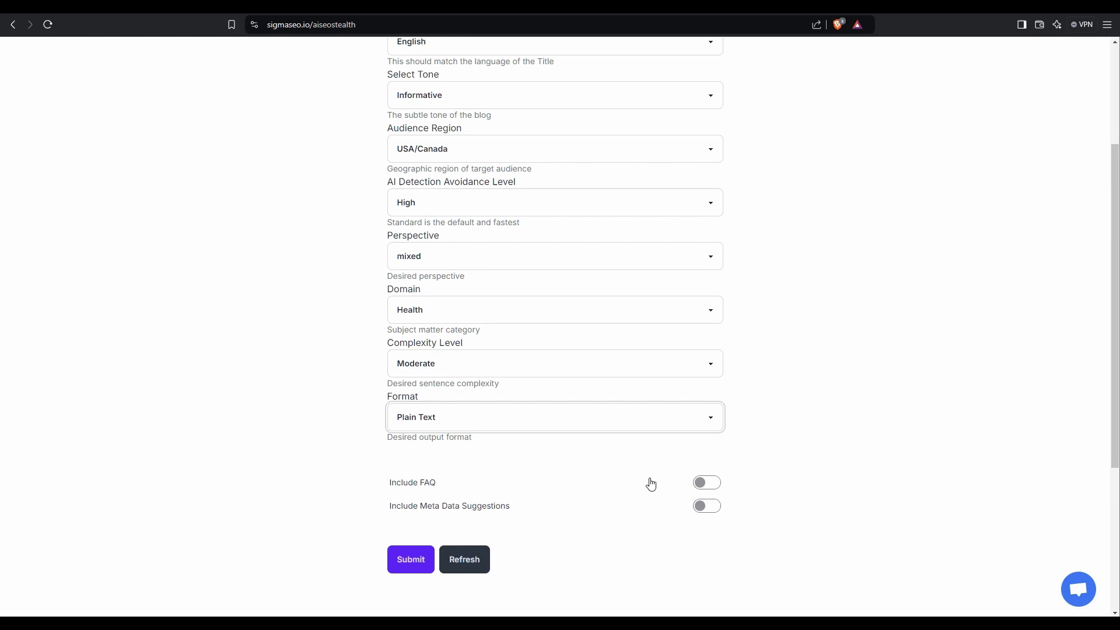
click(710, 488)
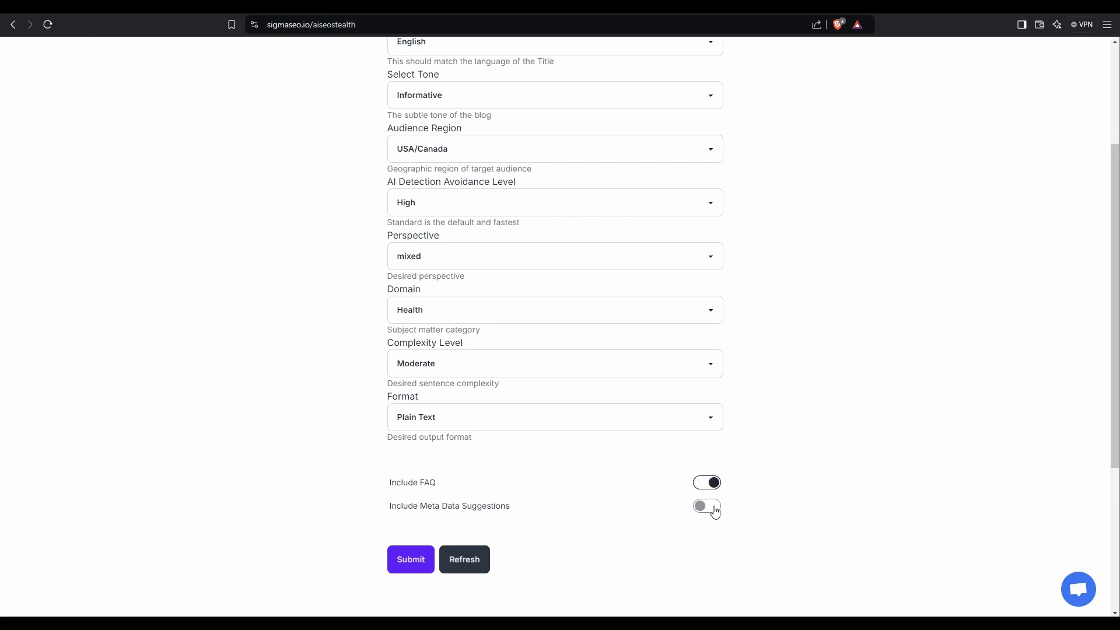
click(712, 507)
scroll(812, 523, down, 1)
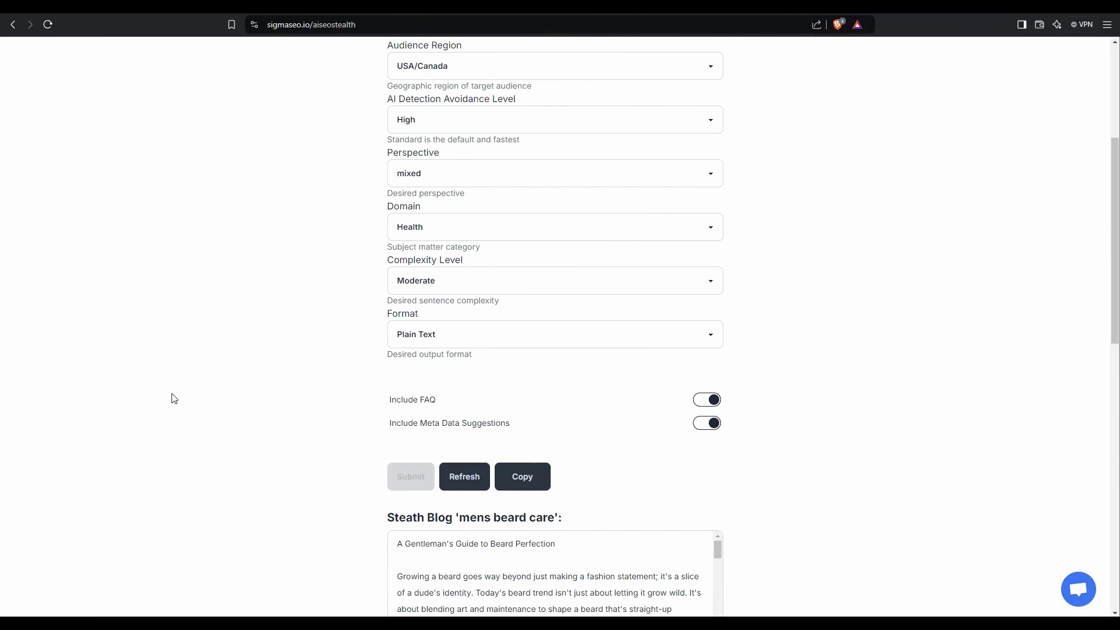
Step: Scroll to the Stealth Blog output and select the generated beard-care blog text
scroll(313, 394, down, 5)
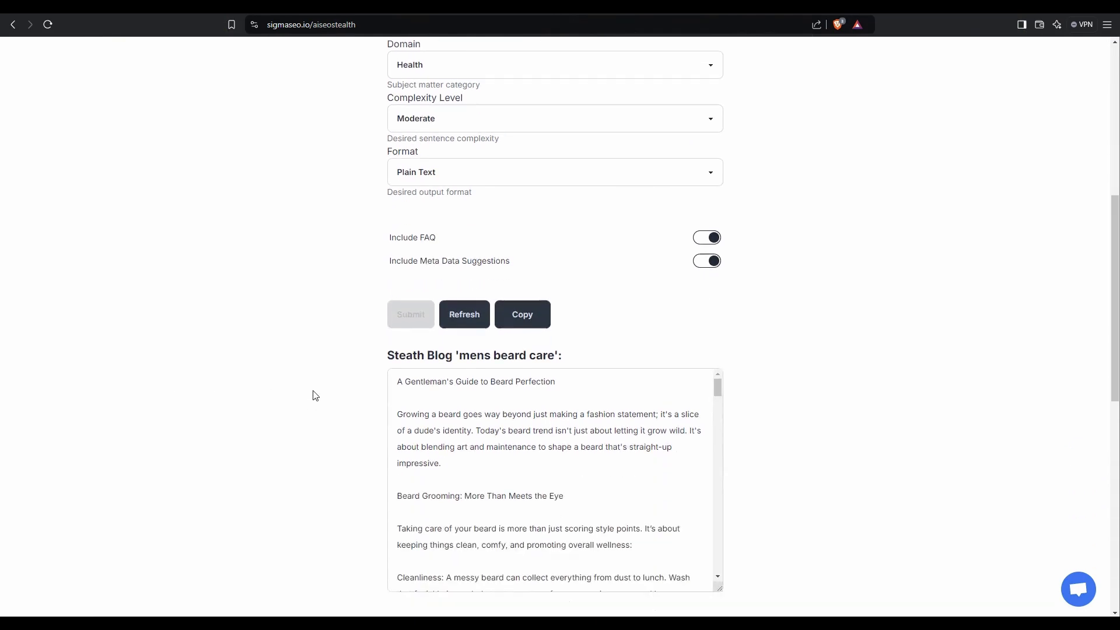
scroll(315, 396, down, 1)
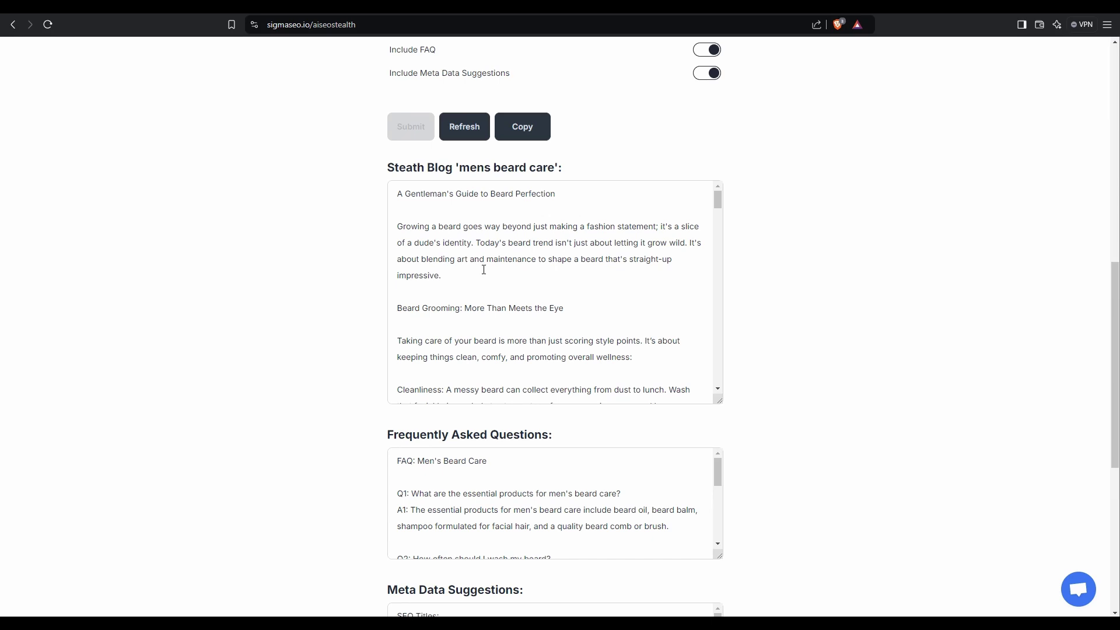
drag(425, 221, 576, 343)
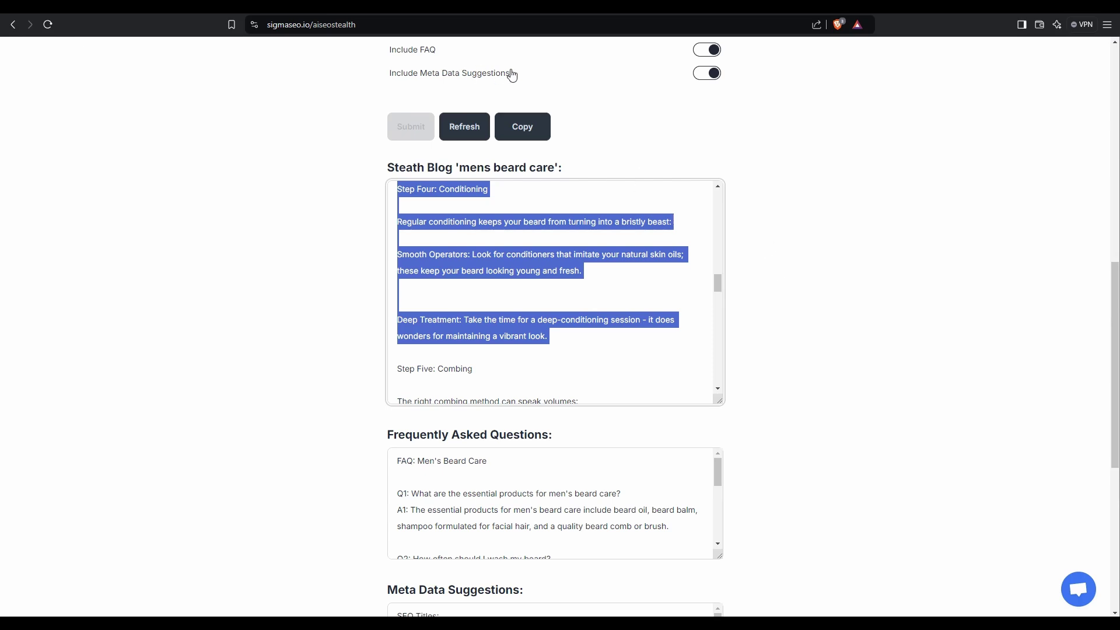
Step: Paste the Sigma SEO blog into Undetectable AI and check it for AI writing
click(492, 15)
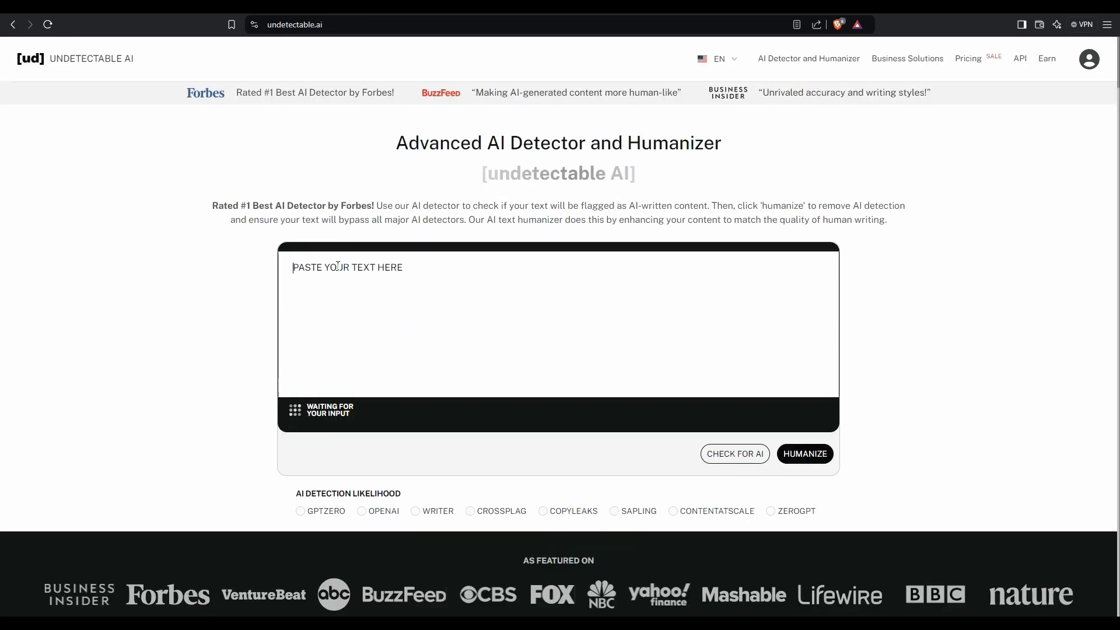
key(ctrl+v)
click(734, 454)
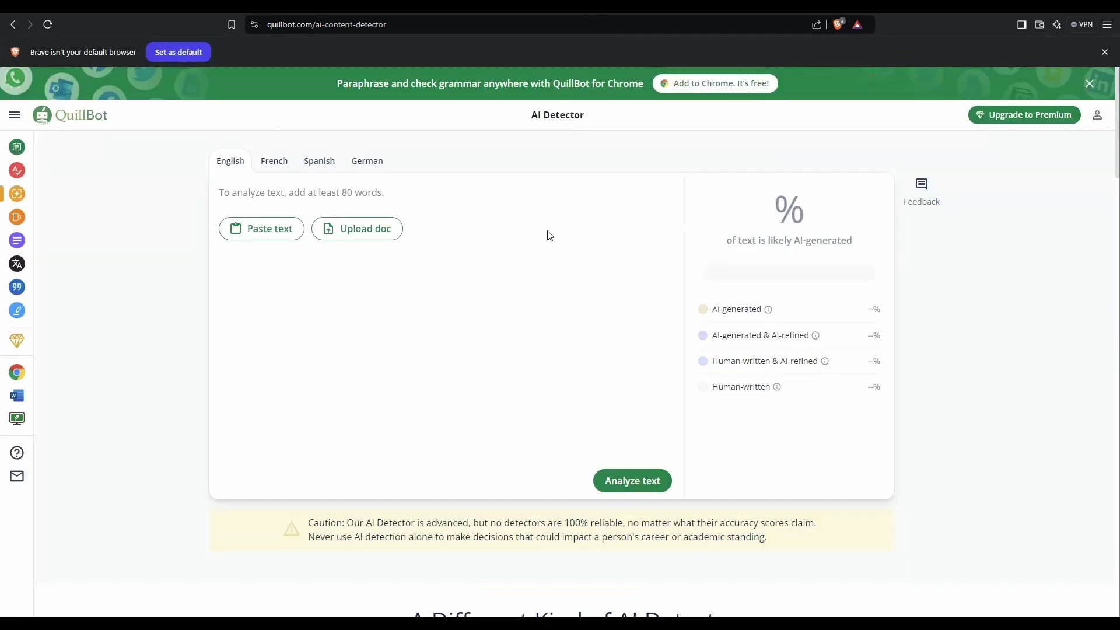
Step: Paste the Sigma SEO beard blog into QuillBot's AI Detector and analyze it
click(253, 195)
key(ctrl+v)
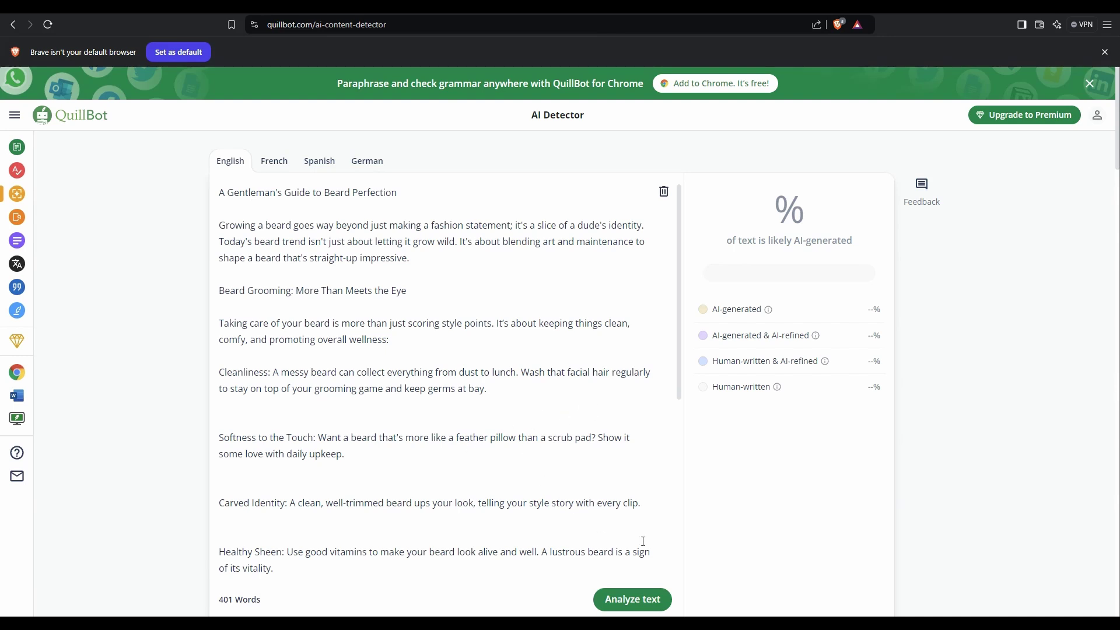
click(632, 592)
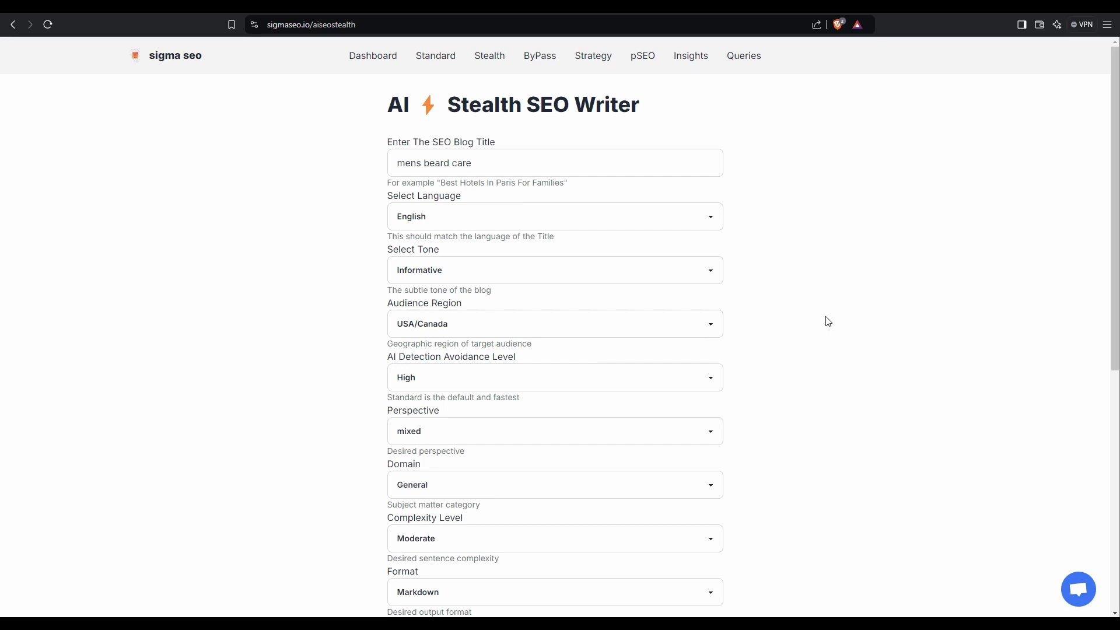
Step: Scroll down the Stealth SEO Writer form and keep the output format as Markdown
scroll(778, 399, down, 1)
scroll(778, 399, down, 3)
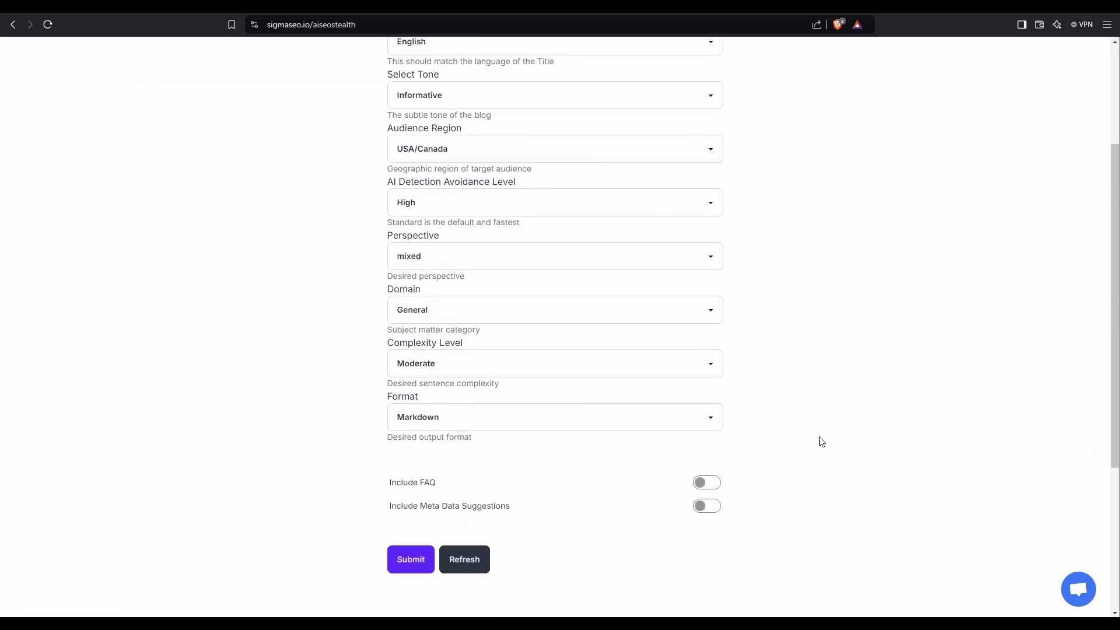
click(634, 418)
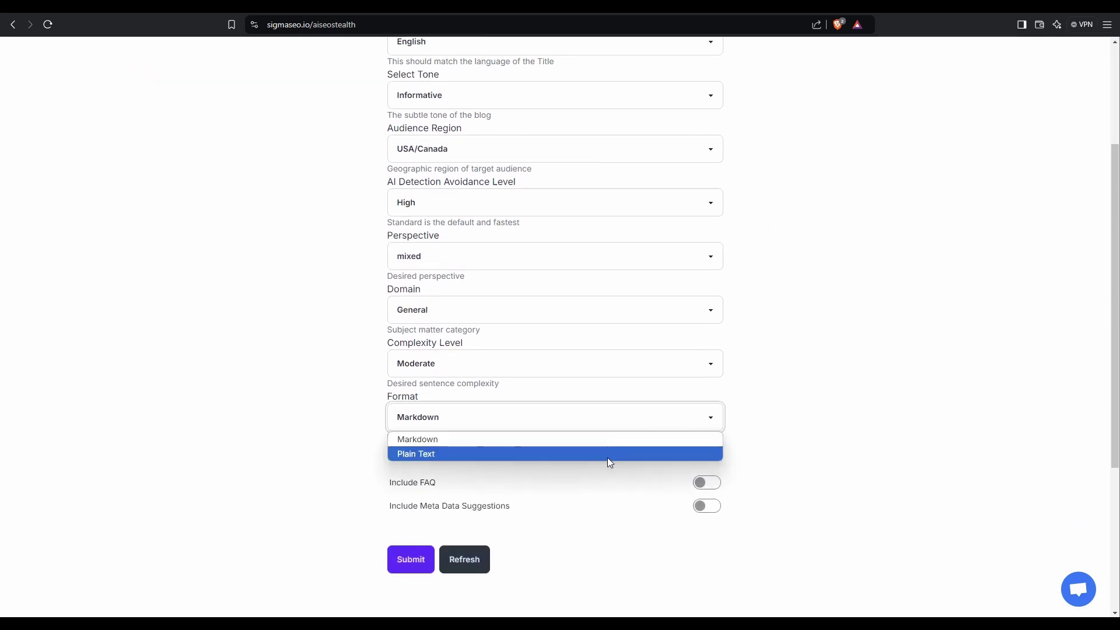